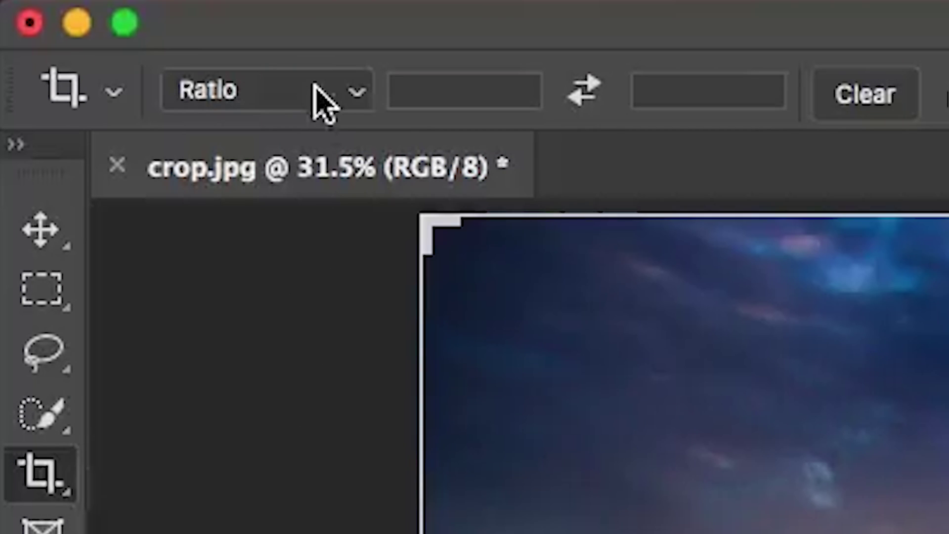
# Step: Lock the crop to a 4 : 5 ratio, then swap it to a landscape 5 : 4 frame
pyautogui.click(316, 91)
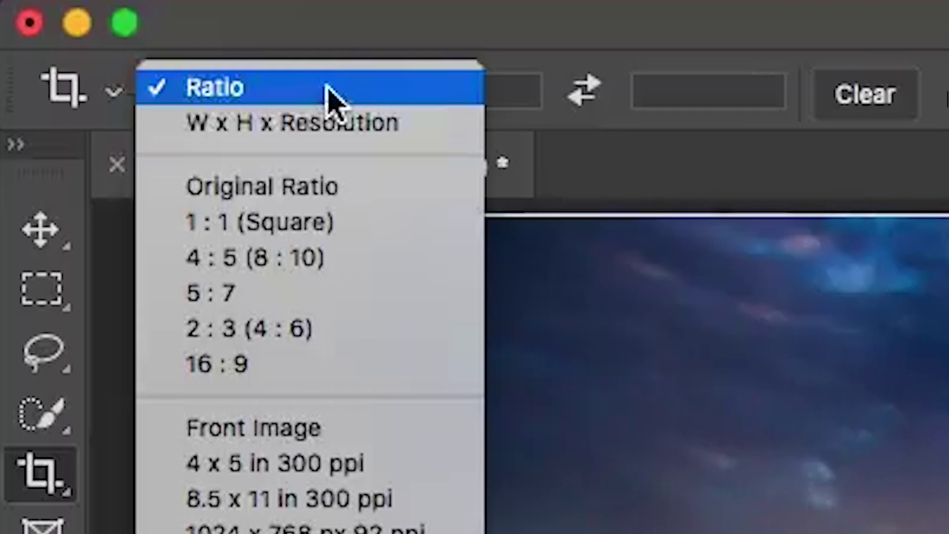
pyautogui.click(330, 99)
pyautogui.click(466, 89)
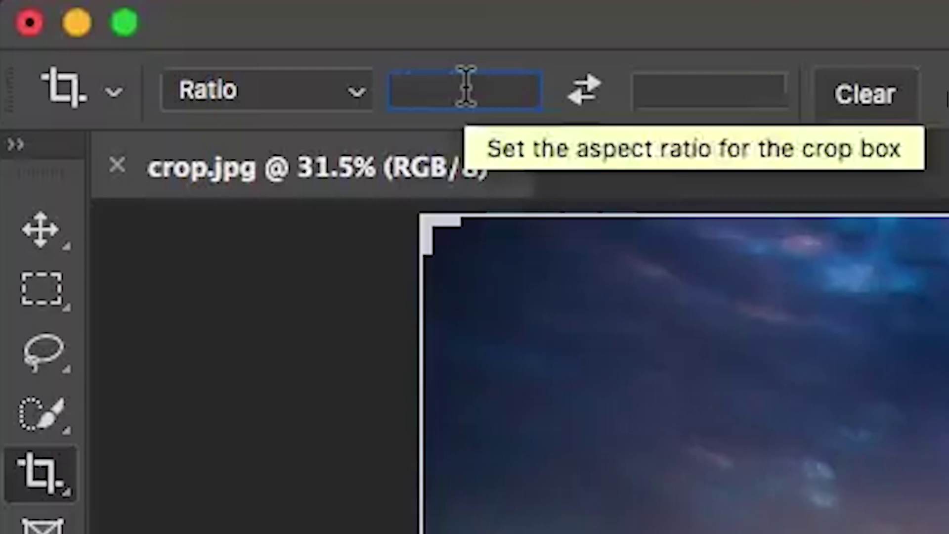
pyautogui.write('4')
pyautogui.click(664, 90)
pyautogui.write('5')
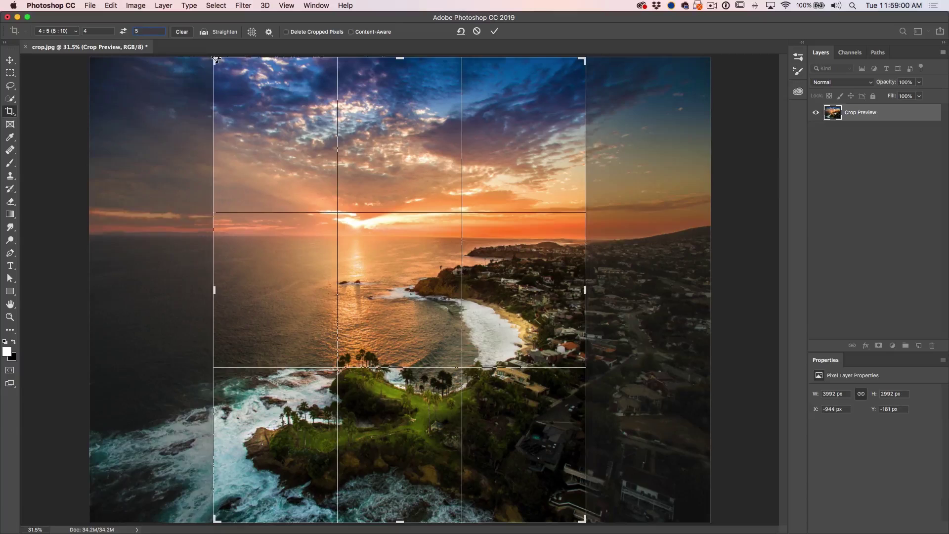
pyautogui.press('x')
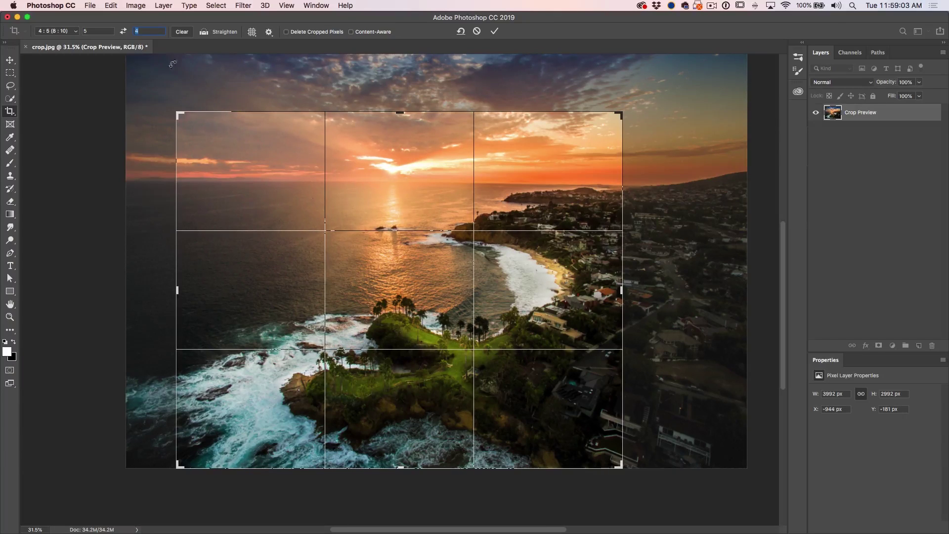
# Step: Return the crop frame to portrait 4:5 and slide the photo to centre the sun
pyautogui.click(124, 32)
pyautogui.click(124, 32)
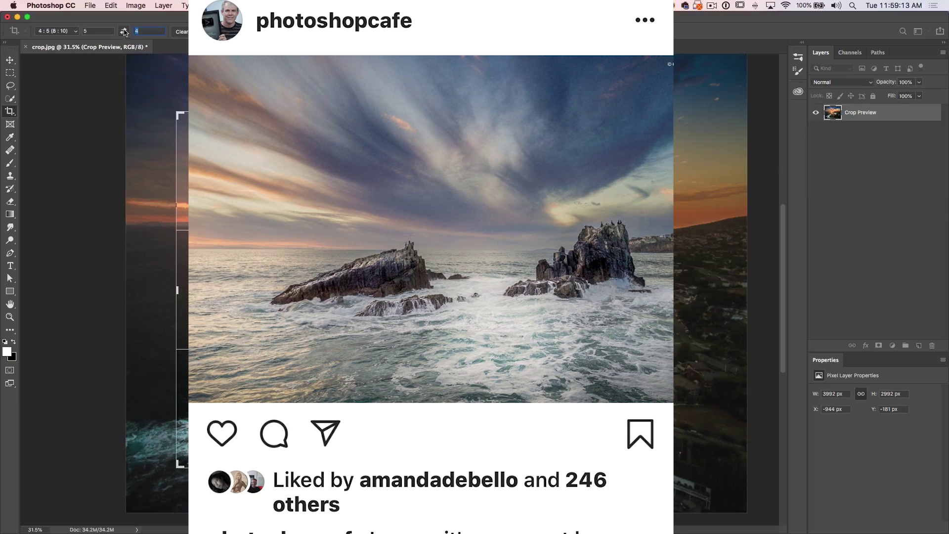
pyautogui.click(125, 32)
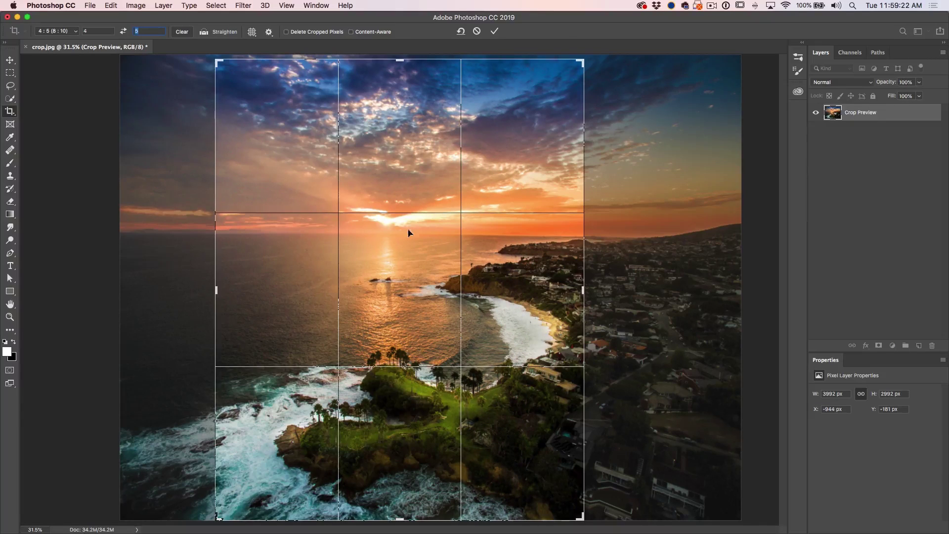
pyautogui.moveTo(408, 232); pyautogui.dragTo(377, 237)
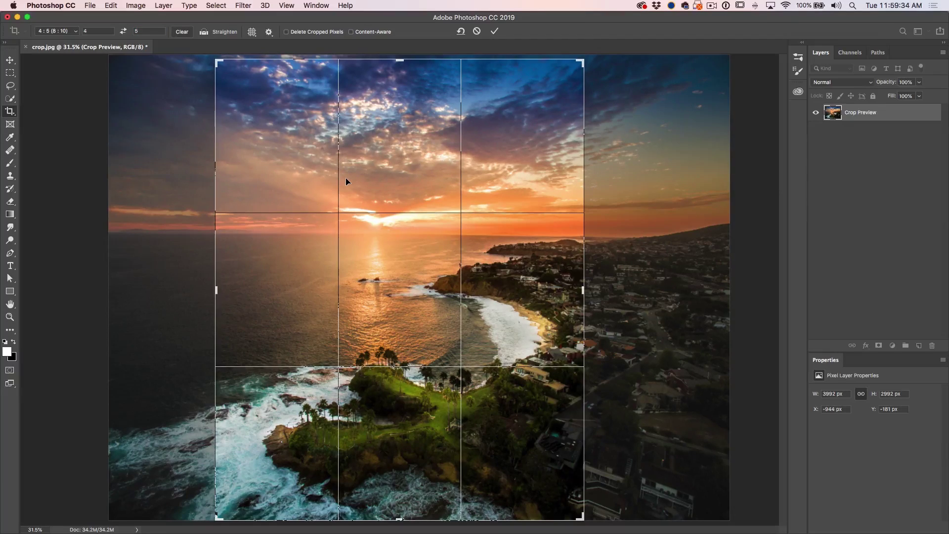
# Step: Commit the portrait 4:5 crop centred on the sunset and rocky point
pyautogui.press('Return')
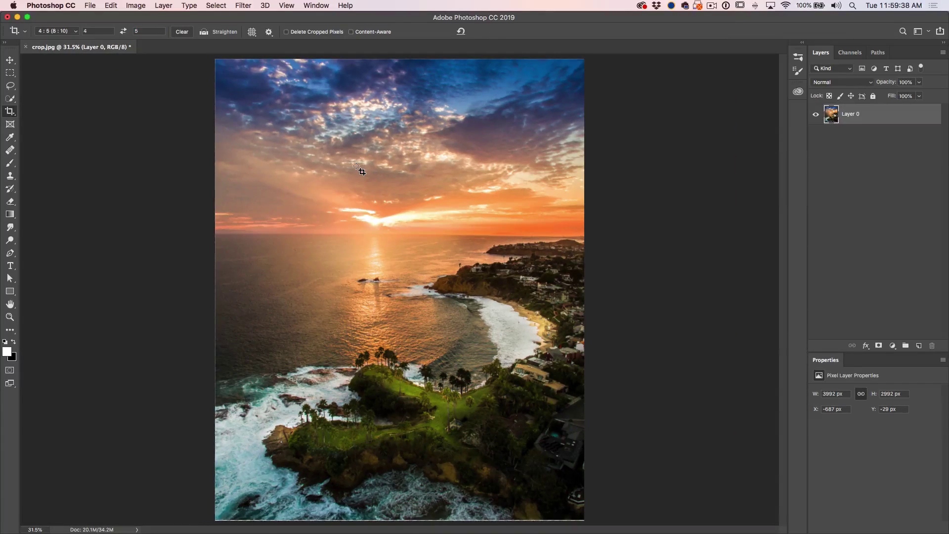
# Step: Open Save for Web (Legacy) from File > Export to preview the 1760 x 2200 px crop
pyautogui.click(91, 5)
pyautogui.moveTo(172, 131)
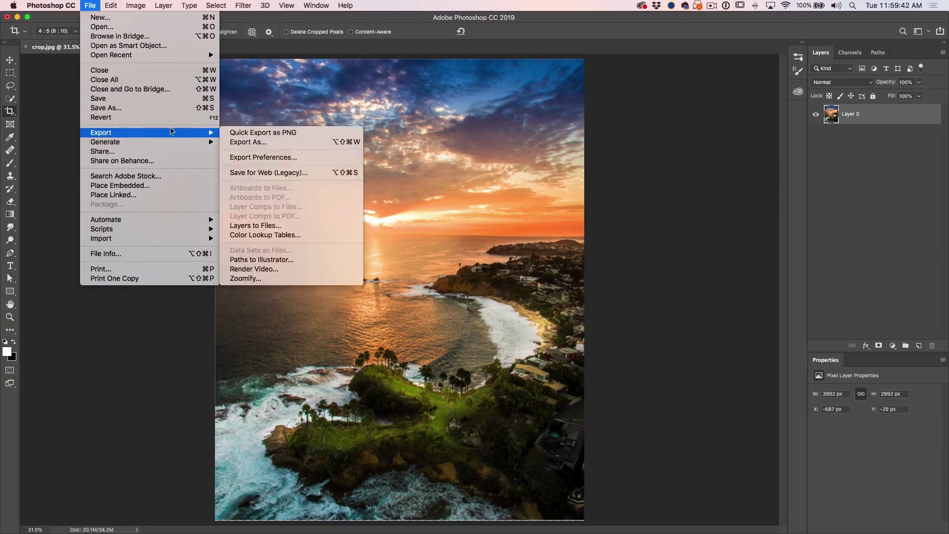
pyautogui.click(272, 172)
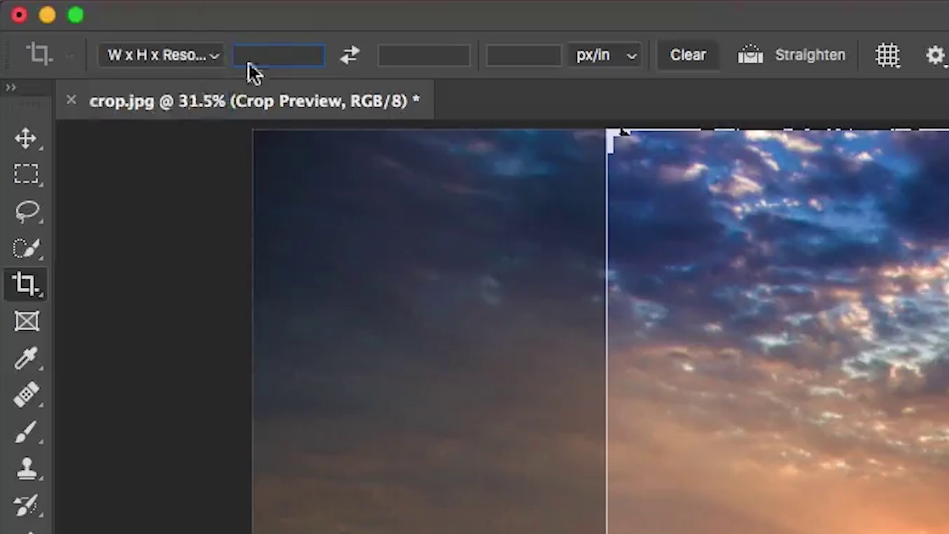
# Step: Enter 45 in the crop size fields and switch the width and height units to inches
pyautogui.write('4')
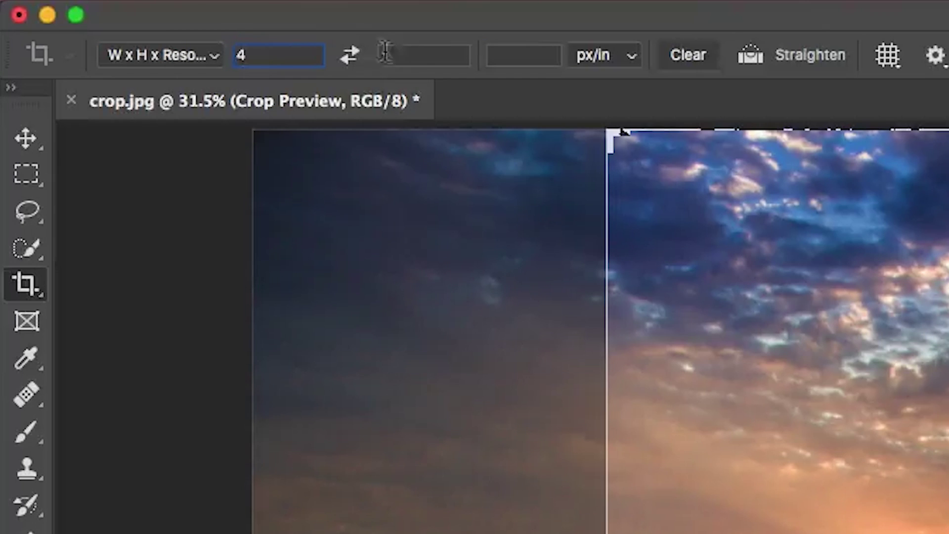
pyautogui.write('5')
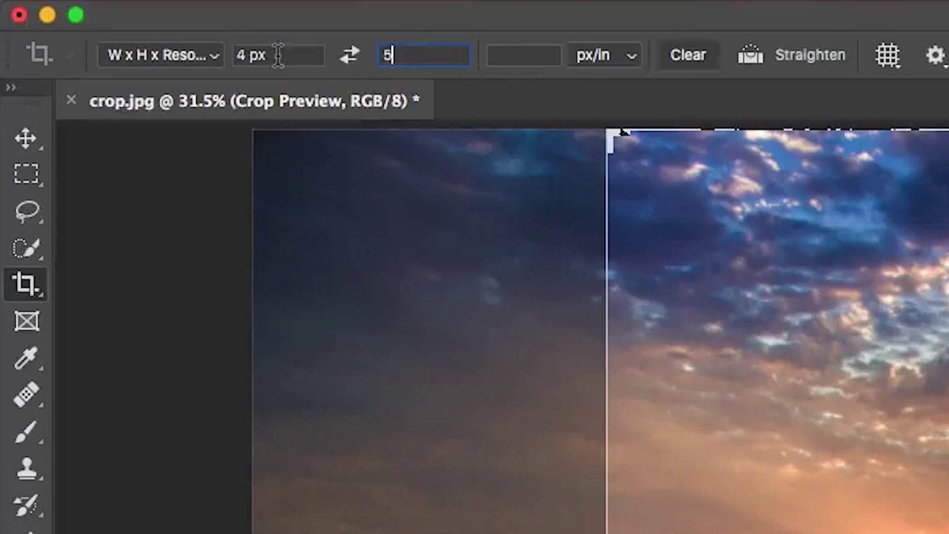
pyautogui.click(277, 53)
pyautogui.click(292, 56)
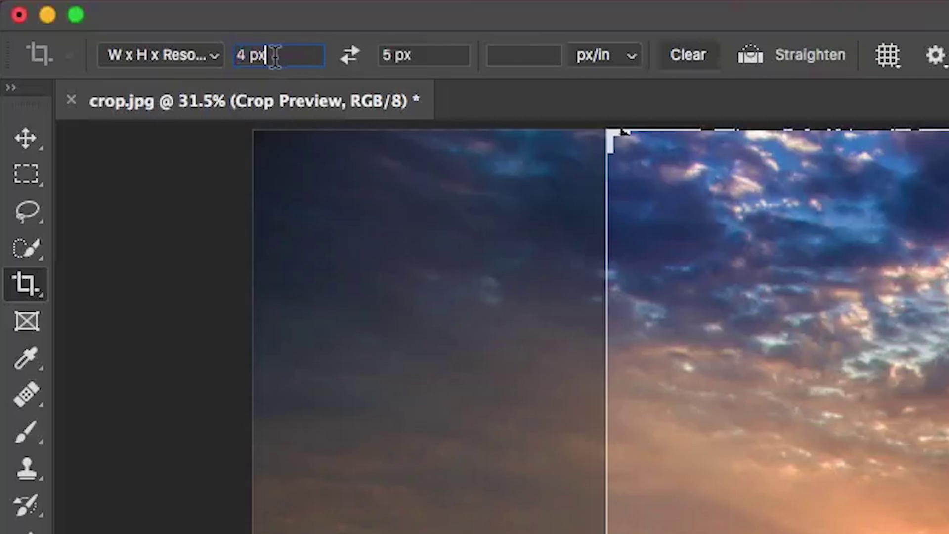
pyautogui.doubleClick(253, 55)
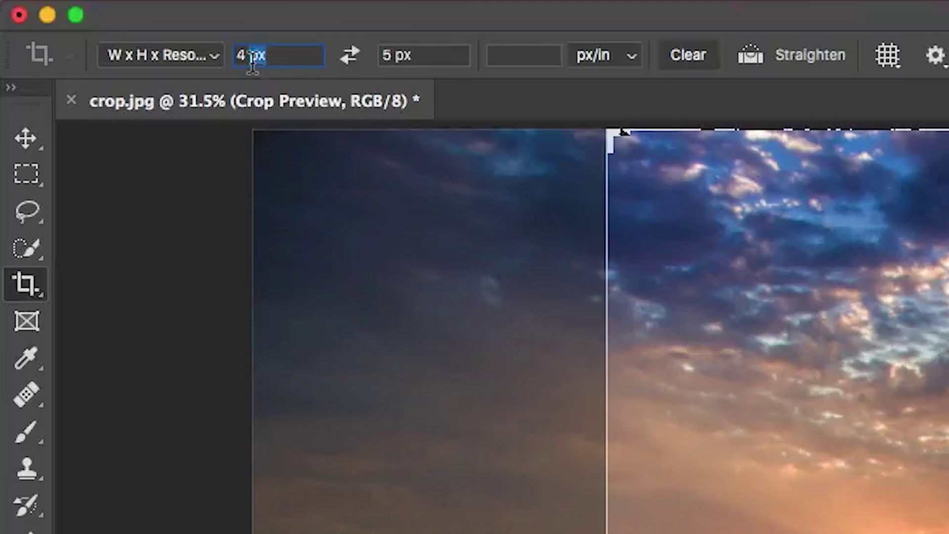
pyautogui.write('in')
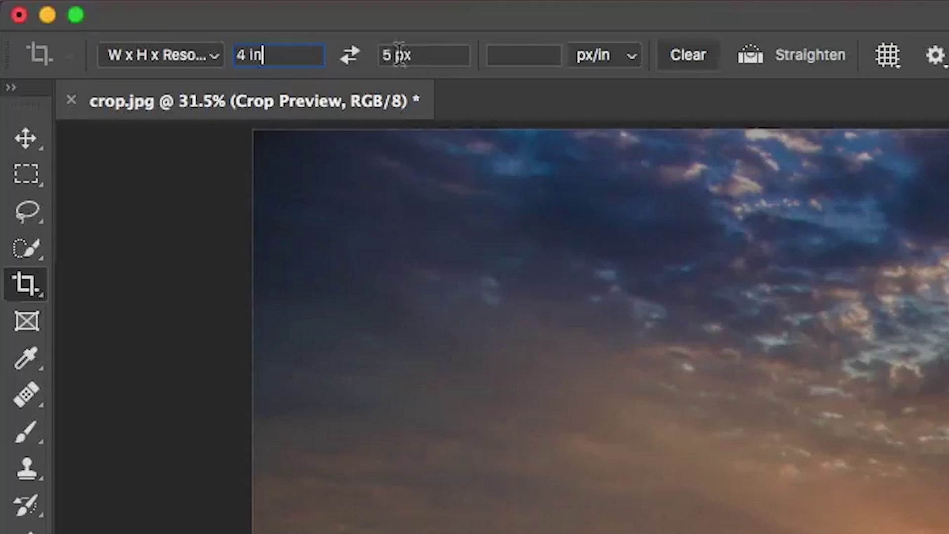
pyautogui.doubleClick(416, 56)
pyautogui.write('in')
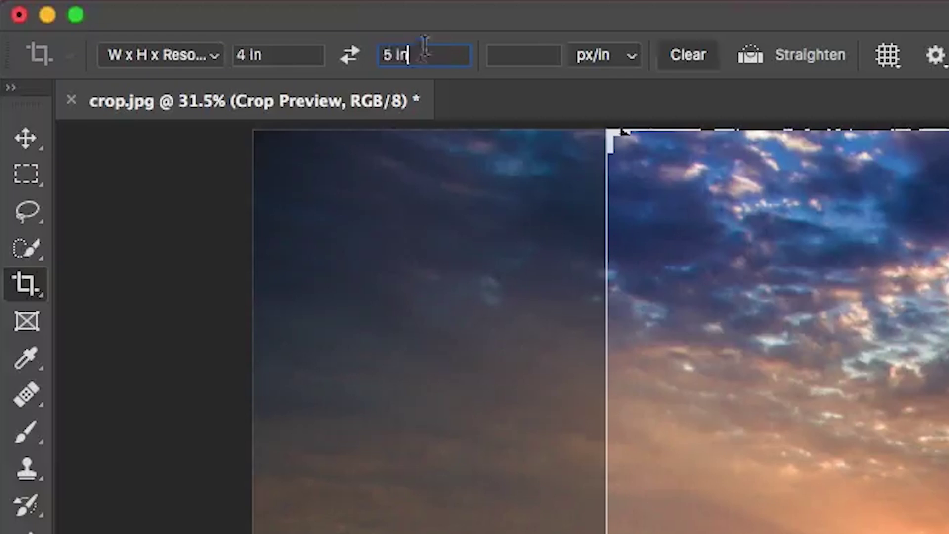
# Step: Change the units to centimetres and clear the height value, leaving only a 4 cm width
pyautogui.doubleClick(254, 55)
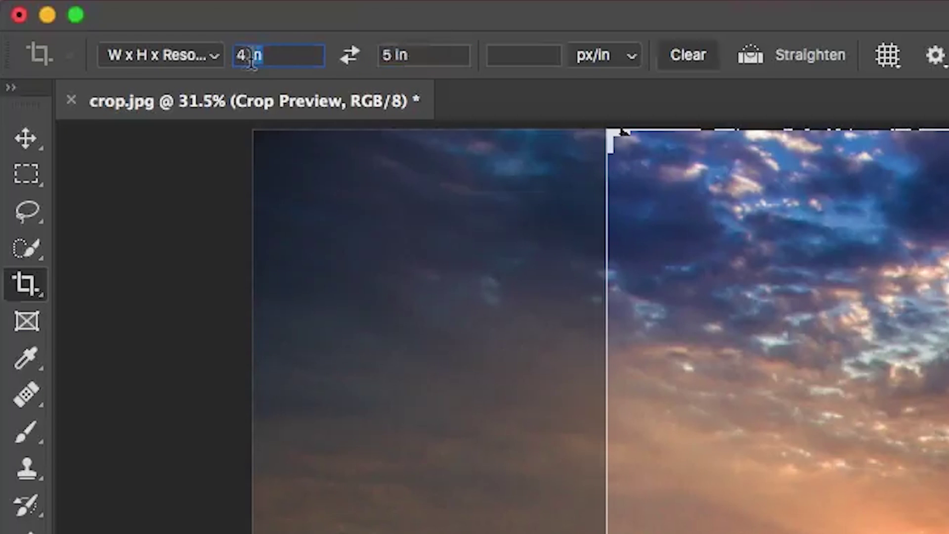
pyautogui.write('cm')
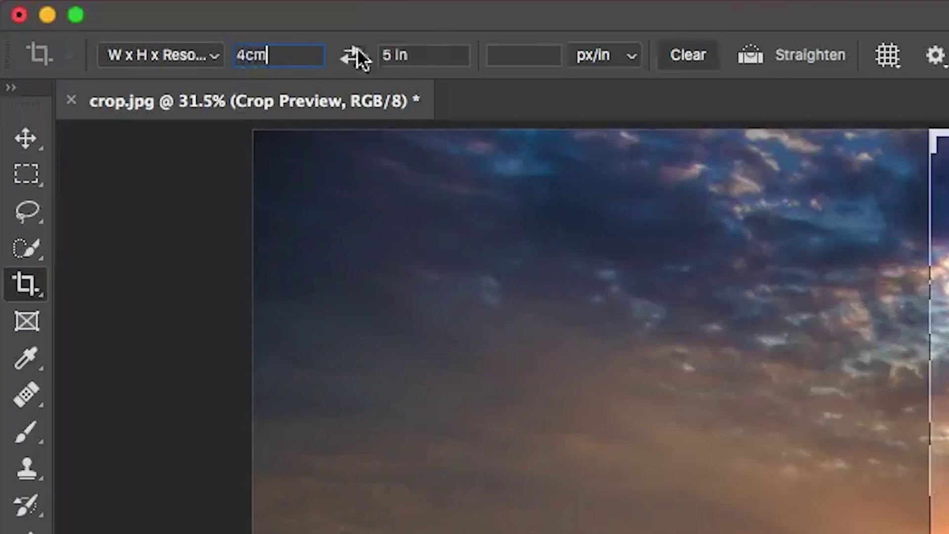
pyautogui.click(408, 55)
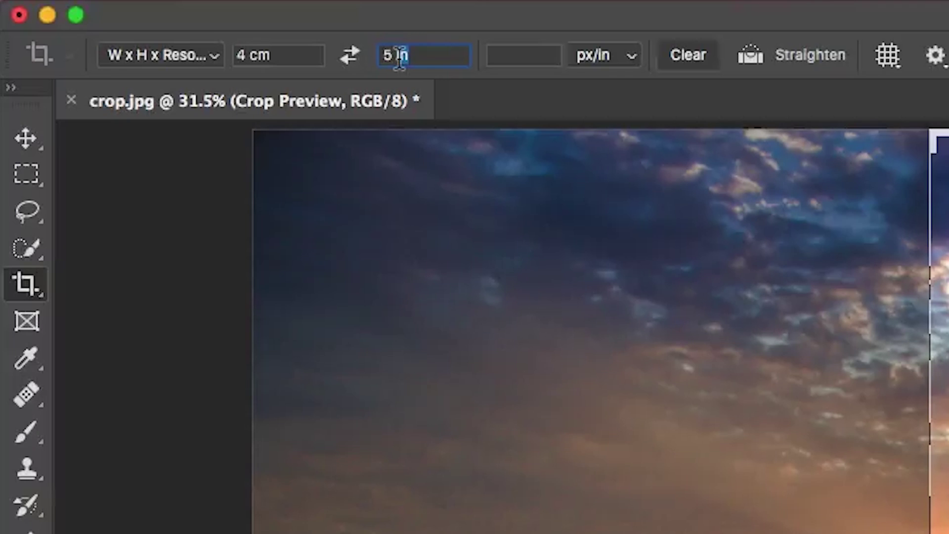
pyautogui.write('cm')
pyautogui.tripleClick(403, 56)
pyautogui.press('BackSpace')
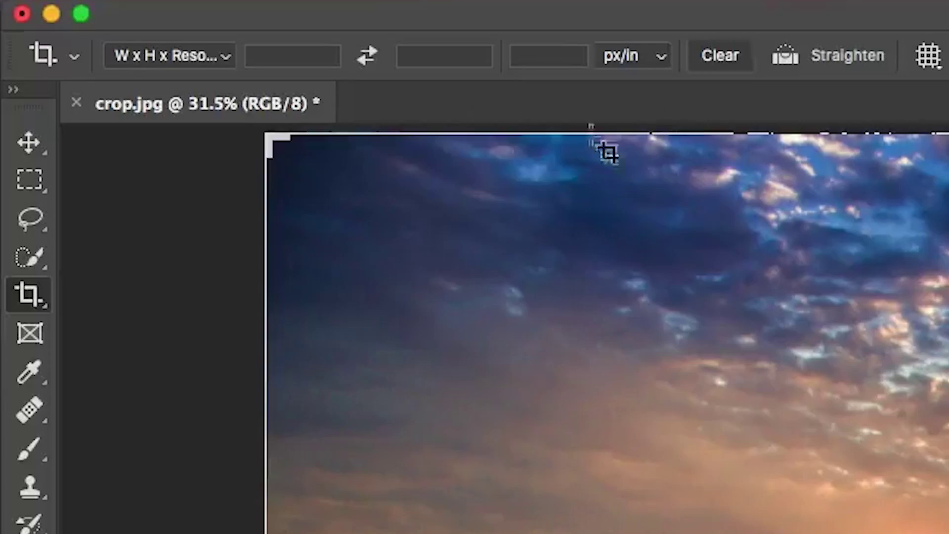
# Step: Choose the W x H x Resolution crop preset and enter 8 for width and 10 for height
pyautogui.click(185, 58)
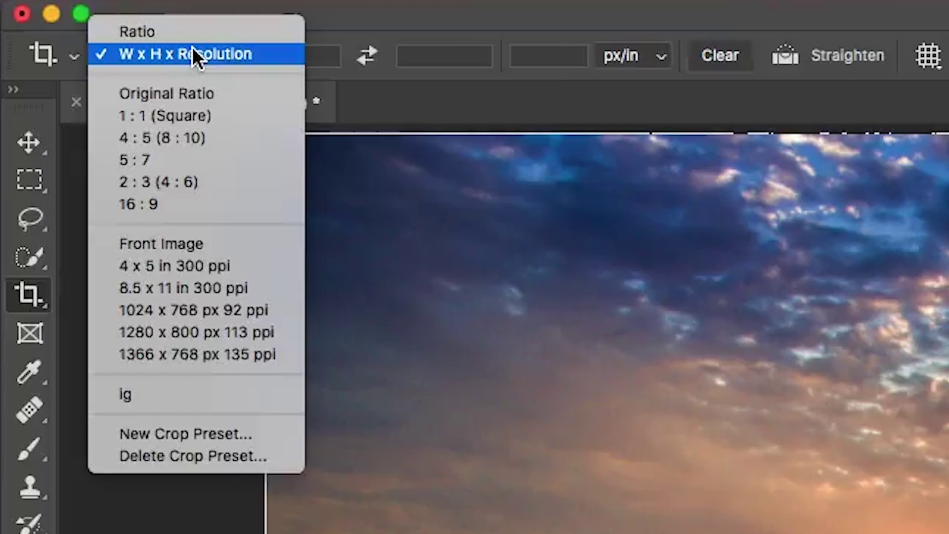
pyautogui.click(193, 50)
pyautogui.click(265, 54)
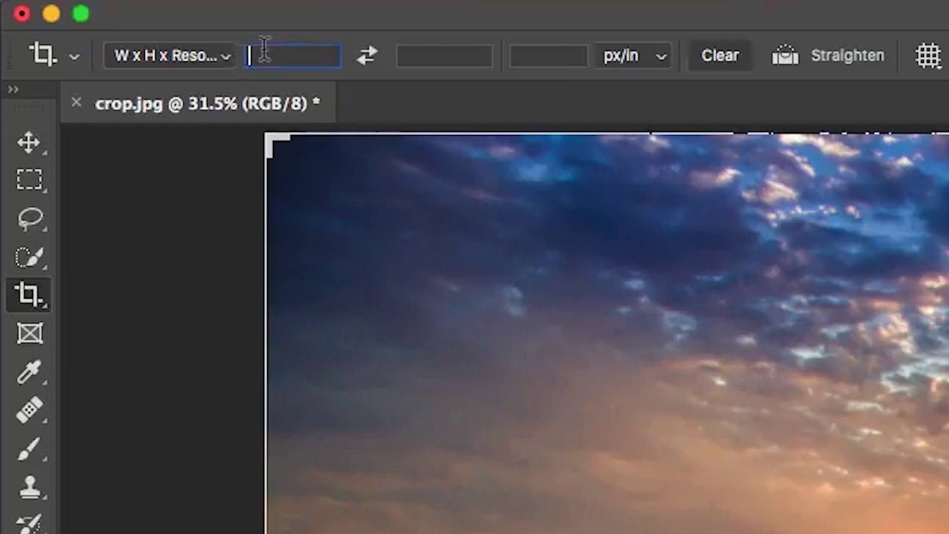
pyautogui.write('8')
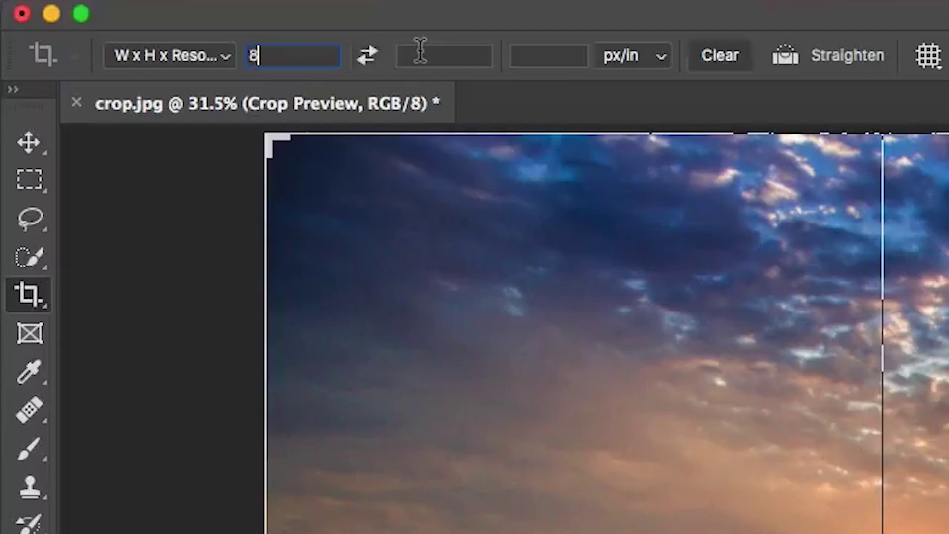
pyautogui.click(420, 52)
pyautogui.write('10')
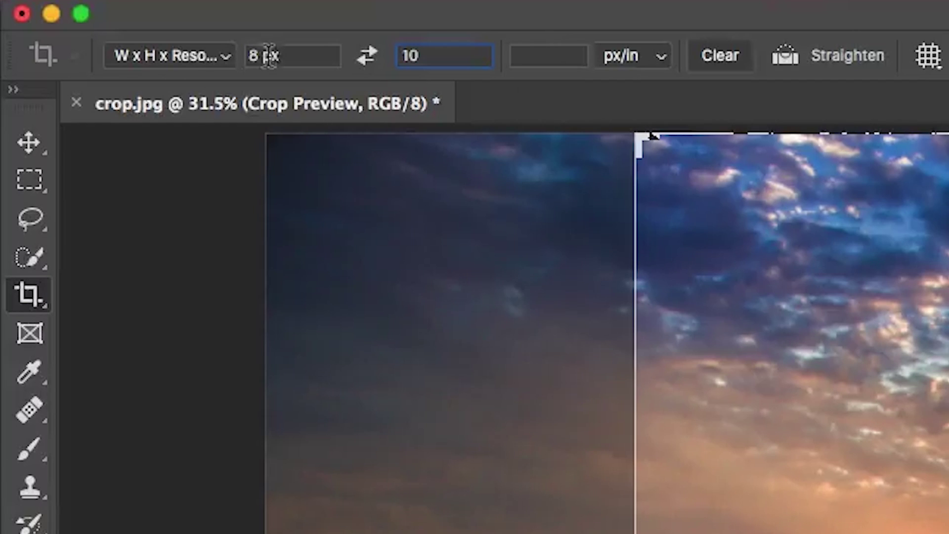
# Step: Change both crop units from px to inches and swap to a landscape 10 x 8 in frame
pyautogui.moveTo(261, 56); pyautogui.dragTo(289, 56)
pyautogui.press('BackSpace')
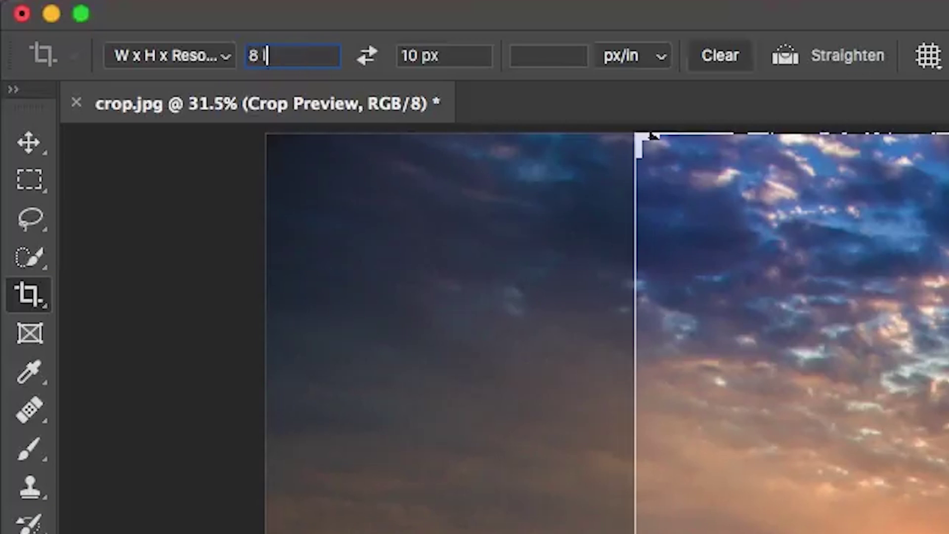
pyautogui.write('In')
pyautogui.moveTo(421, 56); pyautogui.dragTo(445, 64)
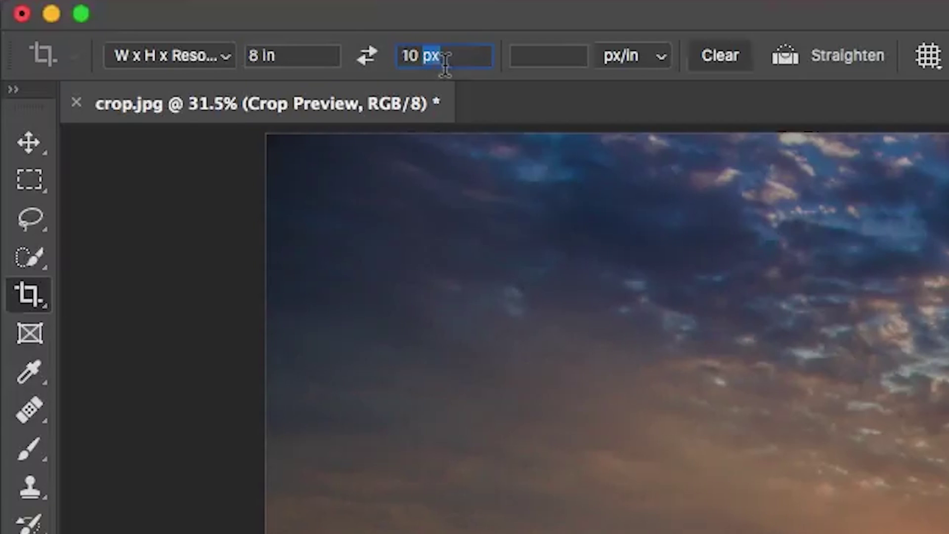
pyautogui.press('BackSpace')
pyautogui.write('in')
pyautogui.press('Return')
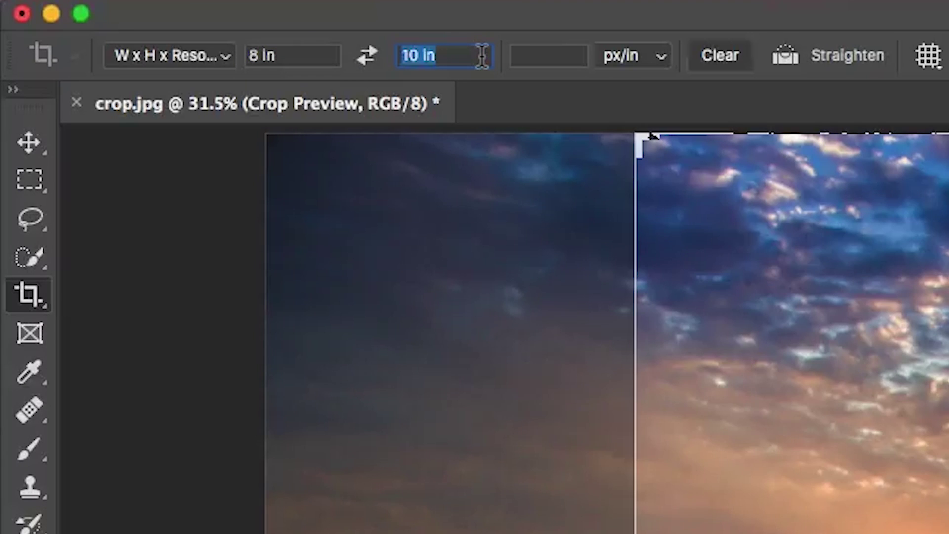
pyautogui.click(363, 59)
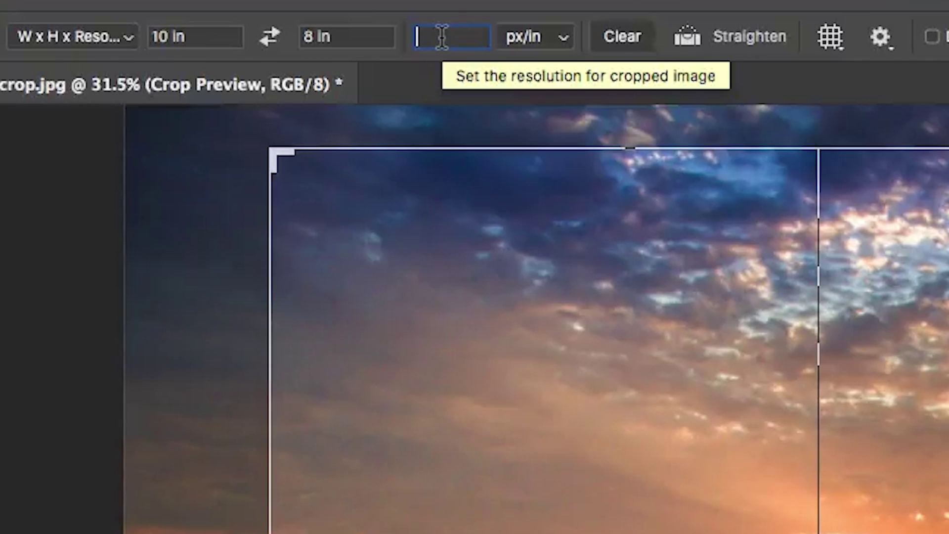
# Step: Set 300 px/in resolution, reframe the photo in the 10 x 8 in box, and commit the crop
pyautogui.write('30')
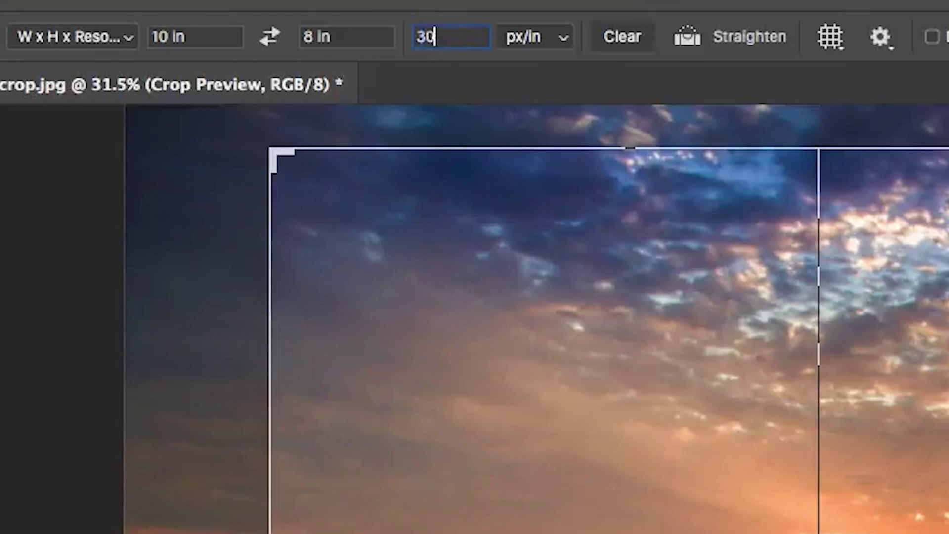
pyautogui.write('0')
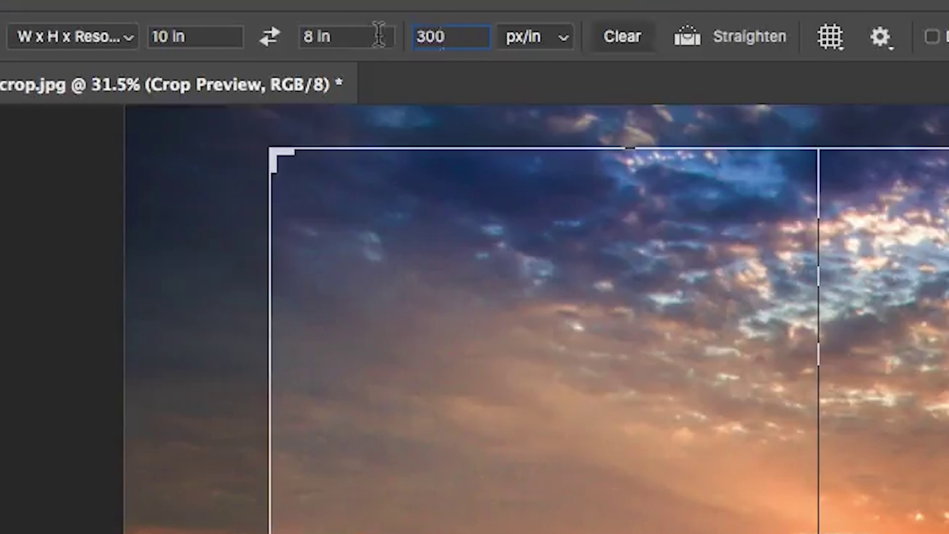
pyautogui.click(378, 36)
pyautogui.click(461, 37)
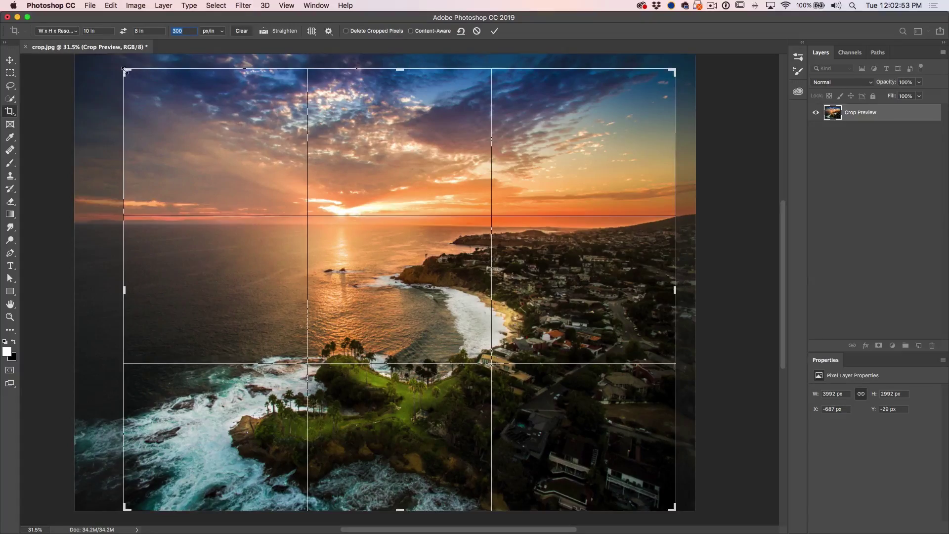
pyautogui.moveTo(124, 71); pyautogui.dragTo(169, 115)
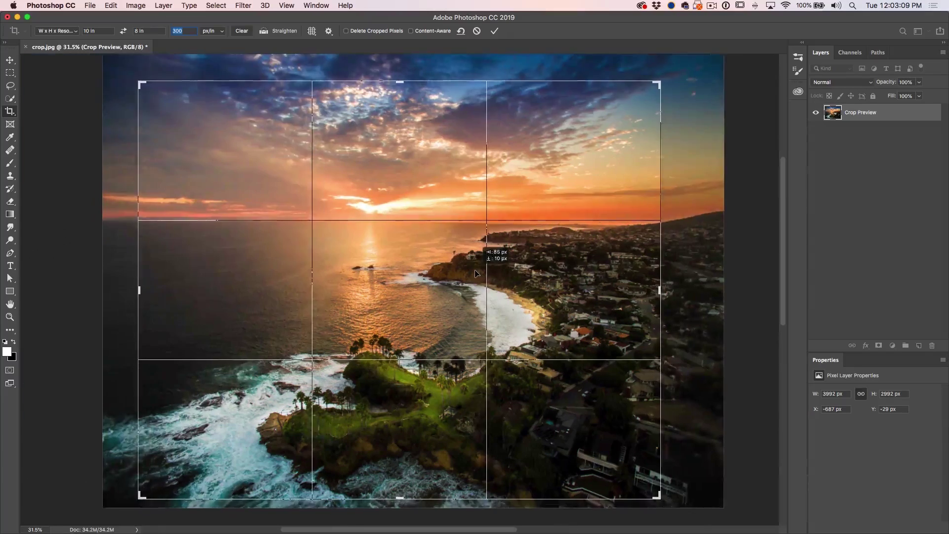
pyautogui.moveTo(469, 271); pyautogui.dragTo(496, 272)
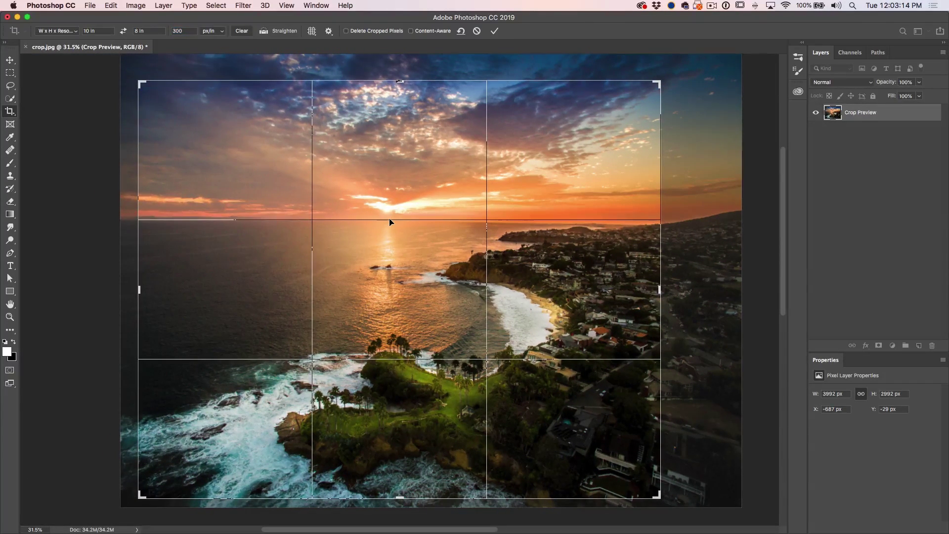
pyautogui.press('Return')
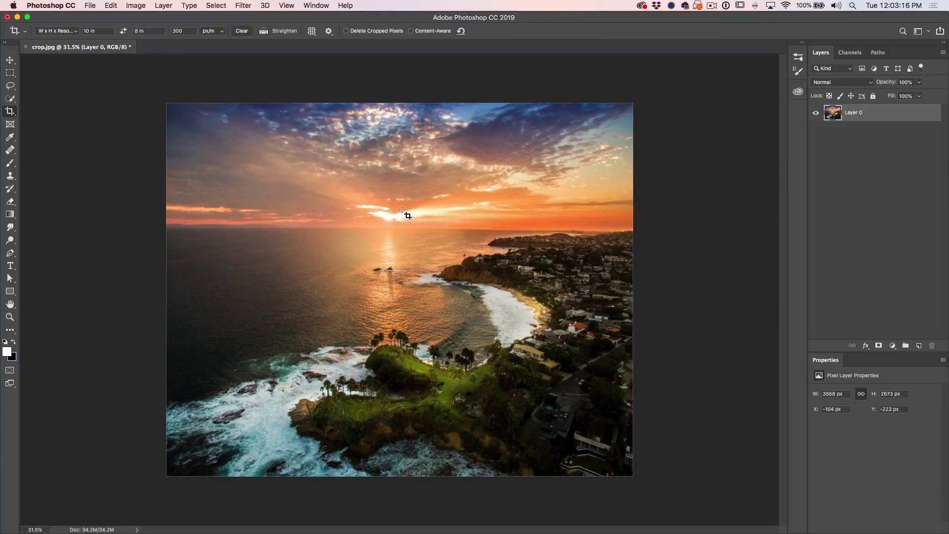
# Step: Open Image Size and switch the width units to Inches, showing 10 x 8 in at 300 px/in
pyautogui.click(136, 5)
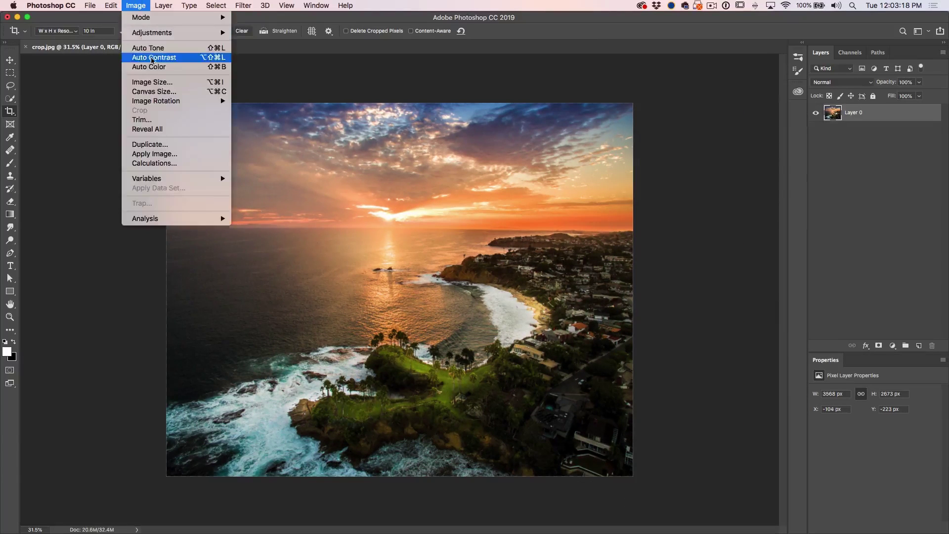
pyautogui.click(156, 82)
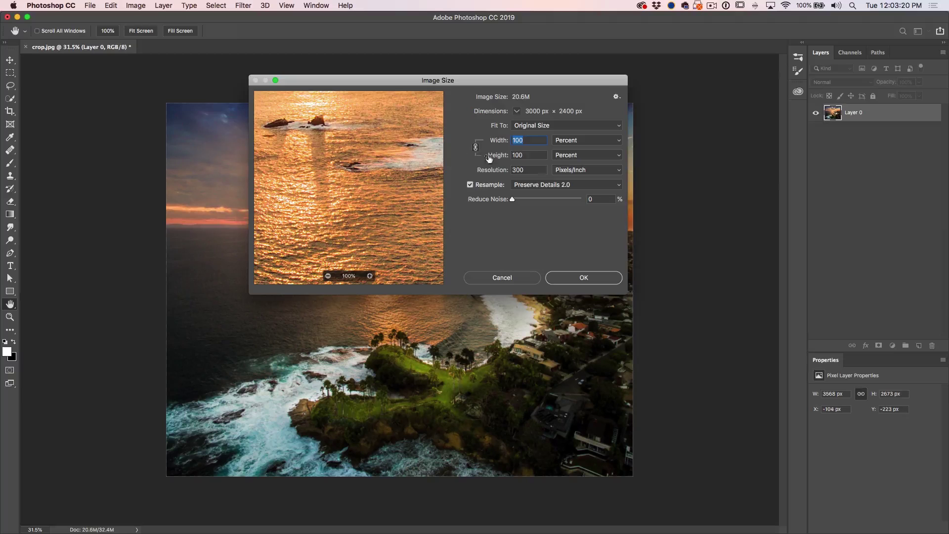
pyautogui.click(579, 141)
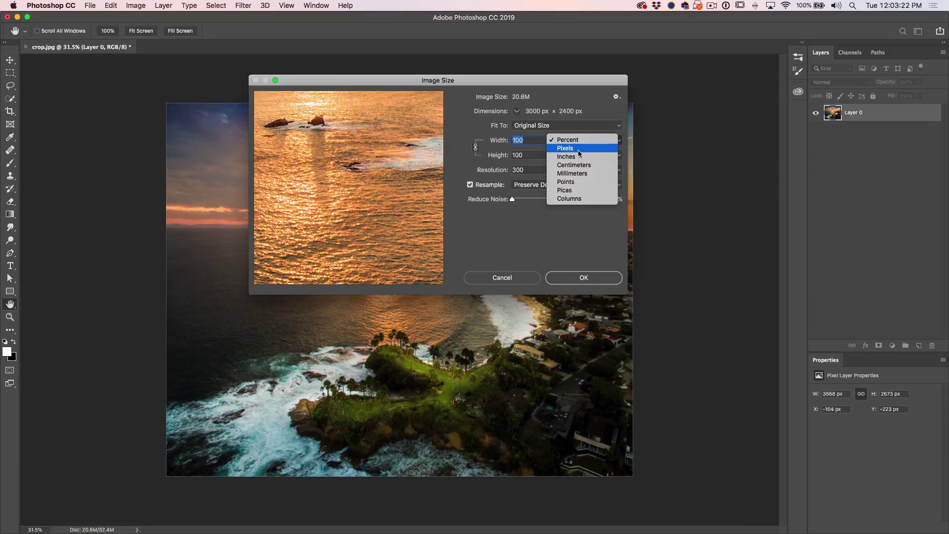
pyautogui.click(579, 157)
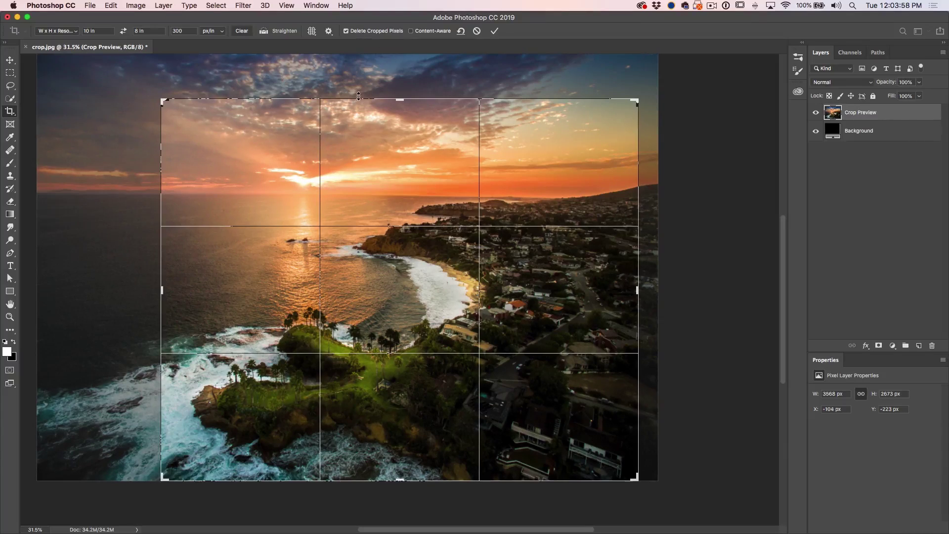
# Step: Commit a crop that deletes the trimmed pixels, then undo to the 3992 x 2992 px original
pyautogui.press('Return')
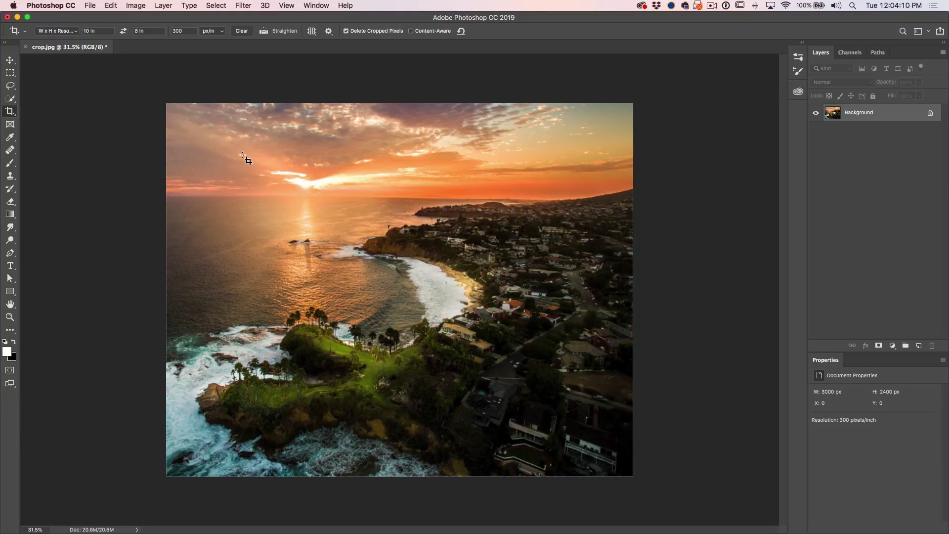
pyautogui.press('super+z')
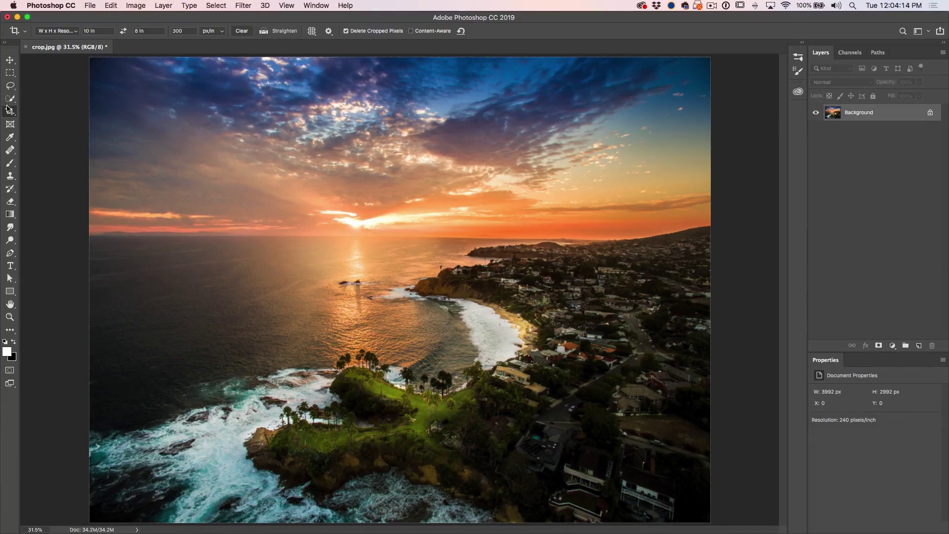
# Step: Turn off Delete Cropped Pixels, clear the fixed size, and commit a free-form crop dragged over the photo
pyautogui.click(345, 31)
pyautogui.moveTo(168, 104); pyautogui.dragTo(322, 227)
pyautogui.click(242, 31)
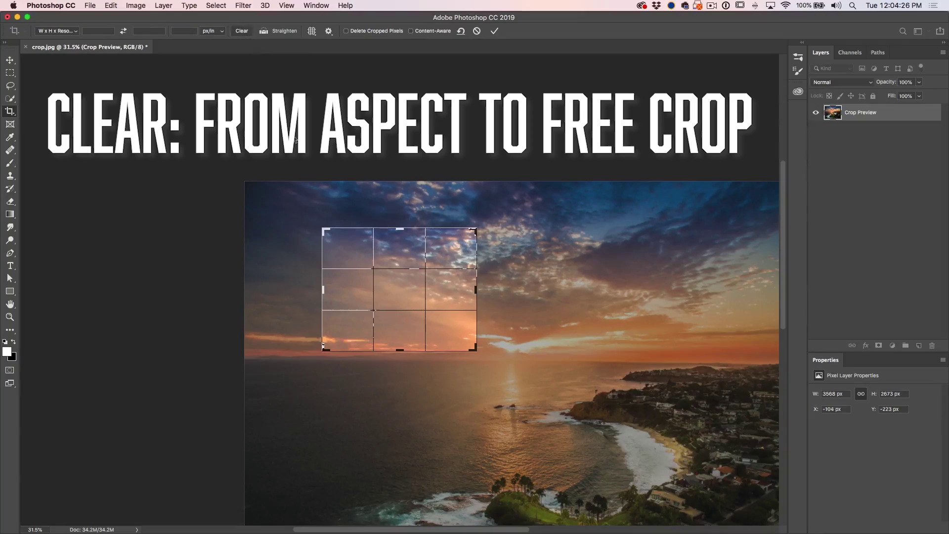
pyautogui.moveTo(479, 354); pyautogui.dragTo(644, 489)
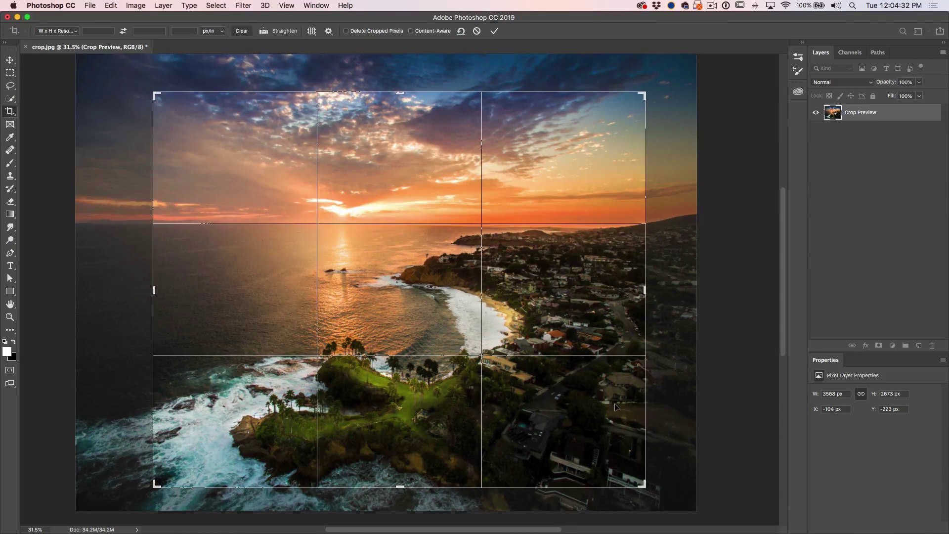
pyautogui.press('Return')
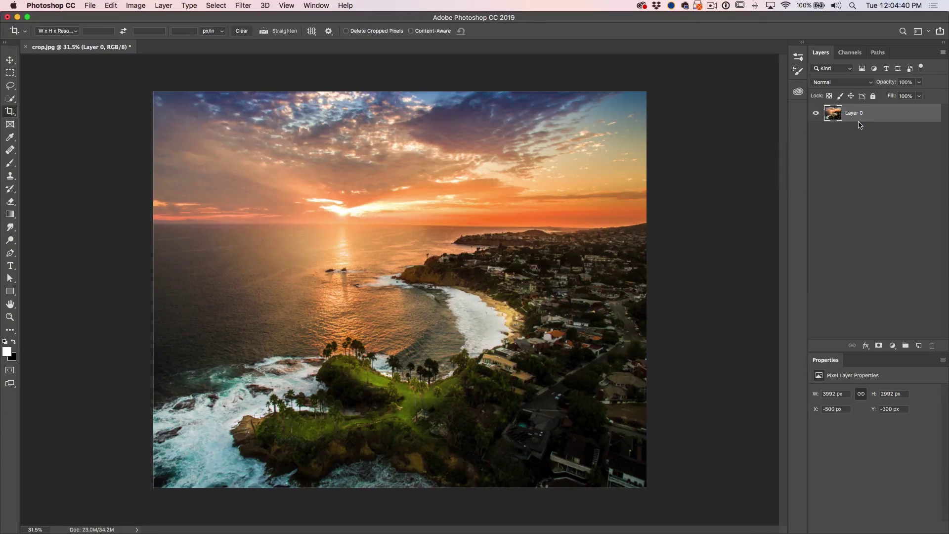
# Step: Drag the layer with the Move tool to bring back the pixels hidden by the crop
pyautogui.press('v')
pyautogui.moveTo(541, 172)
pyautogui.mouseDown()
pyautogui.moveTo(494, 166)
pyautogui.moveTo(579, 226)
pyautogui.moveTo(689, 233)
pyautogui.moveTo(593, 141)
pyautogui.moveTo(447, 119)
pyautogui.moveTo(491, 218)
pyautogui.moveTo(595, 203)
pyautogui.moveTo(548, 164)
pyautogui.moveTo(528, 171)
pyautogui.mouseUp()
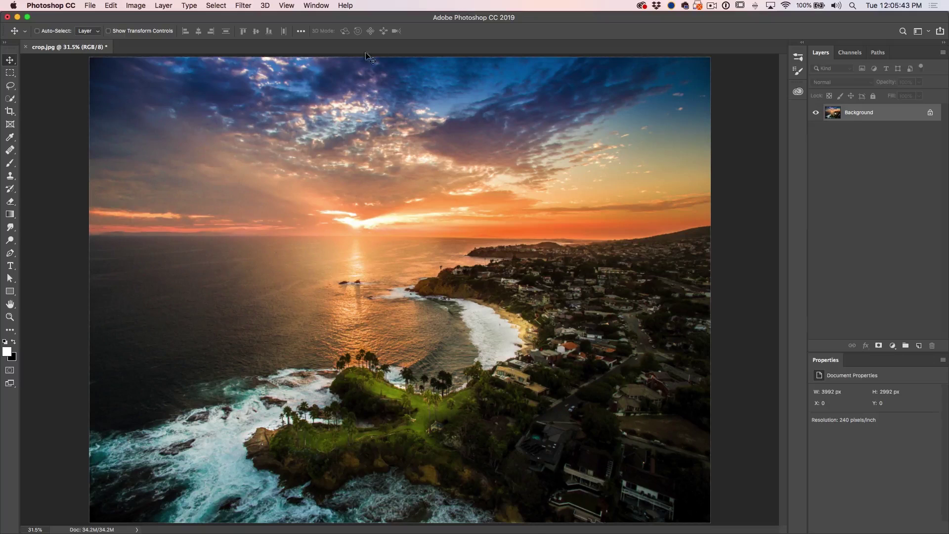
# Step: Crop in from the top-left corner, nudge the photo down, and switch the overlay to Grid
pyautogui.click(10, 111)
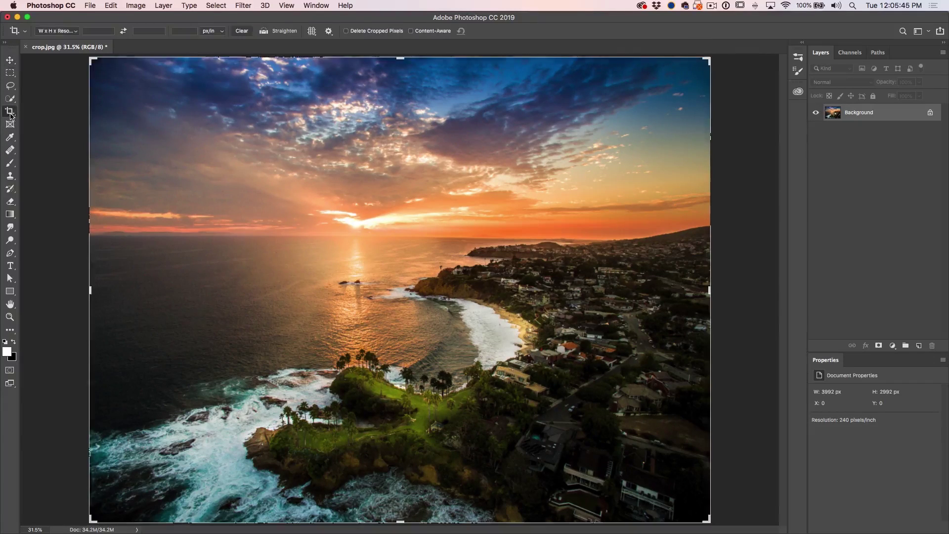
pyautogui.moveTo(91, 60); pyautogui.dragTo(143, 107)
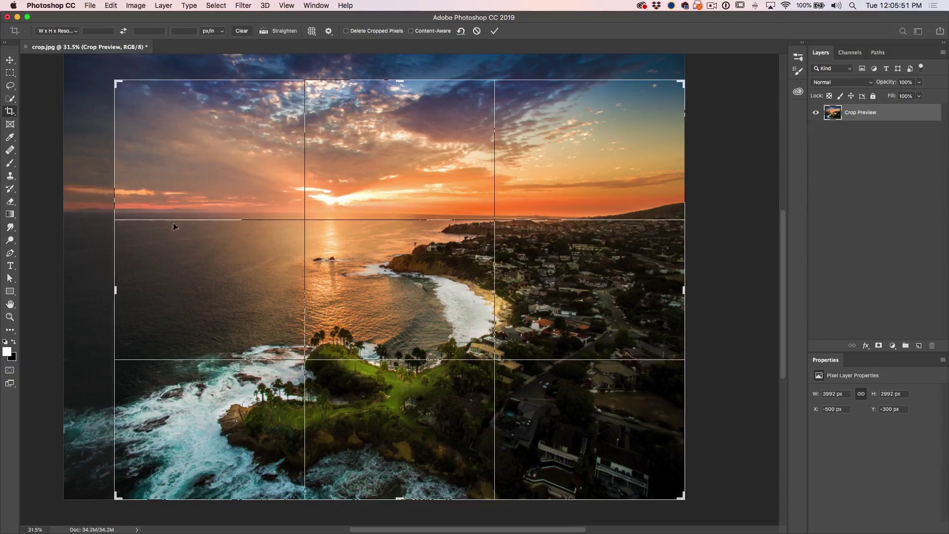
pyautogui.moveTo(375, 225); pyautogui.dragTo(389, 234)
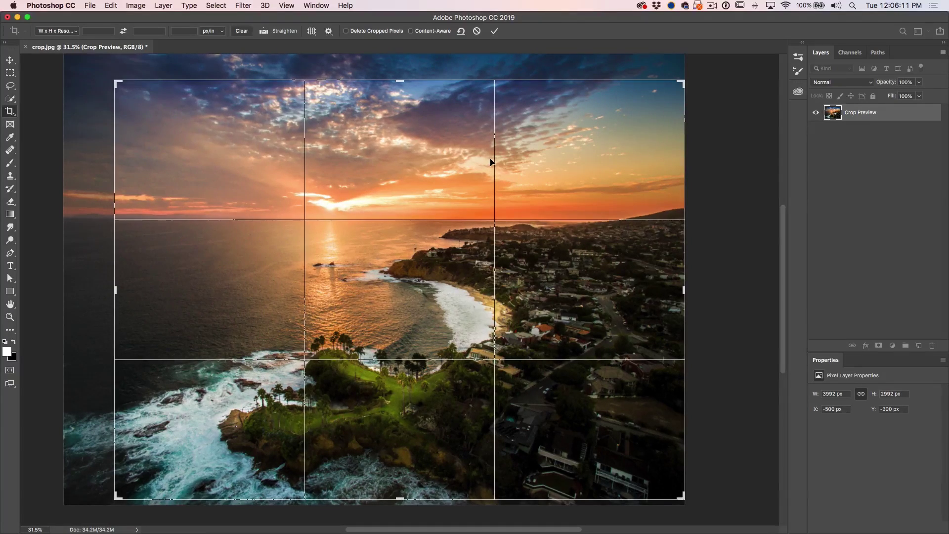
pyautogui.press('o')
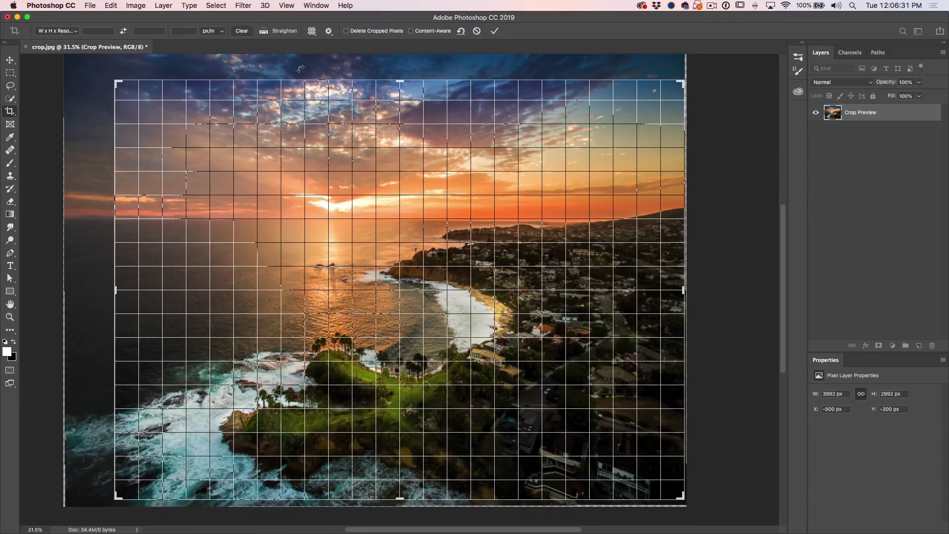
# Step: Level the horizon about 0.2° with Straighten, then switch the crop overlay to Diagonal
pyautogui.click(264, 30)
pyautogui.moveTo(121, 220); pyautogui.dragTo(646, 223)
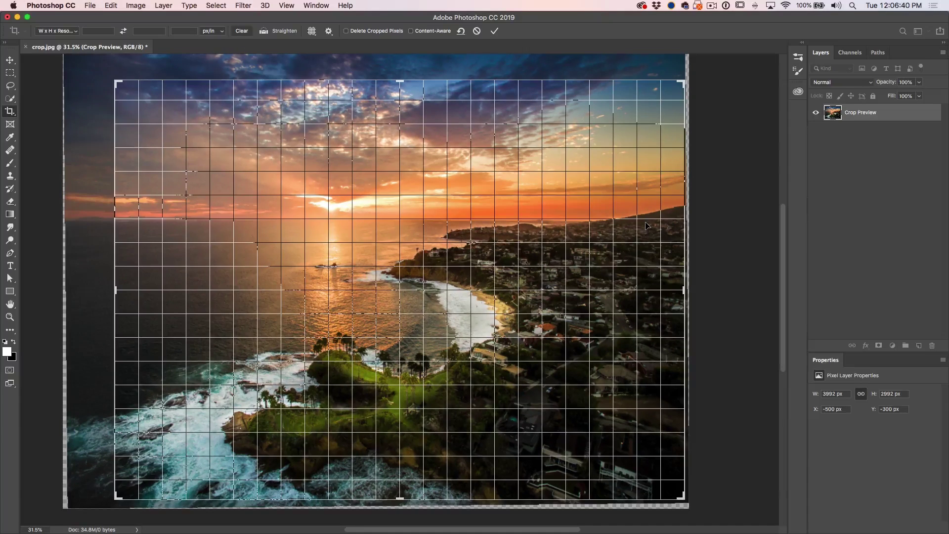
pyautogui.press('o')
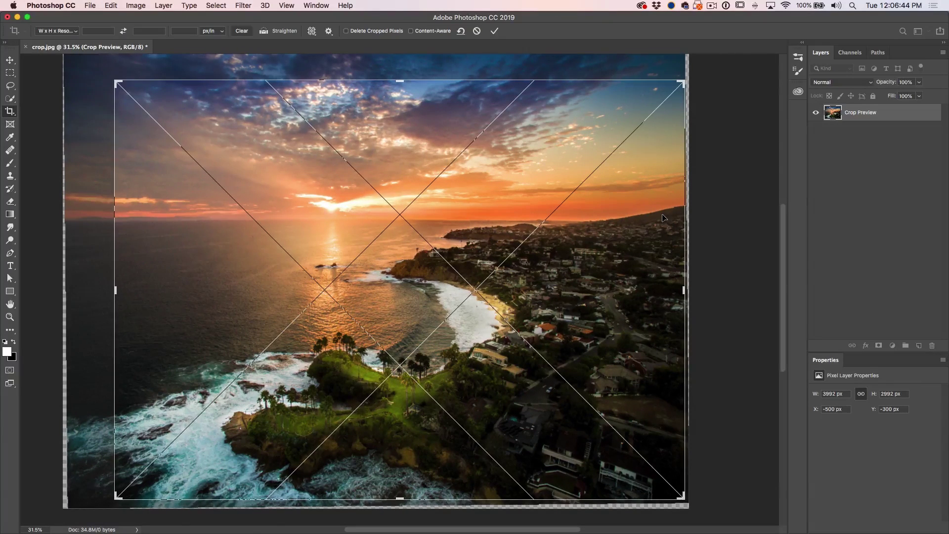
# Step: Cycle overlays to Triangle and Golden Spiral, shift the photo right and down, then return to Rule of Thirds
pyautogui.press('o')
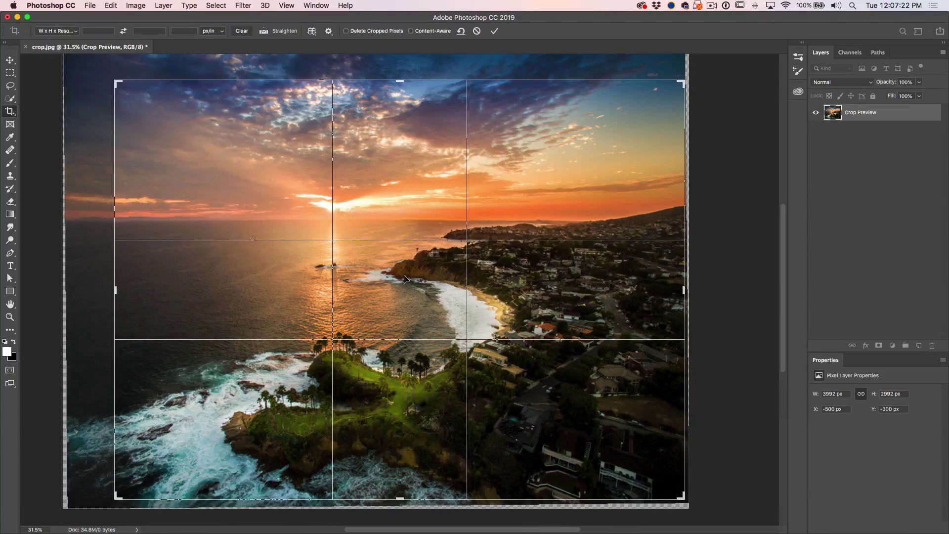
pyautogui.press('o')
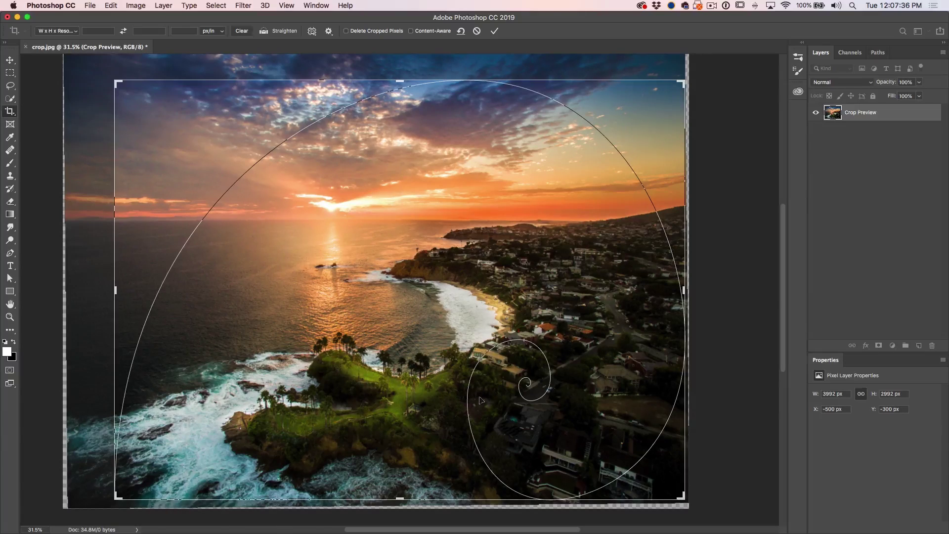
pyautogui.moveTo(383, 272); pyautogui.dragTo(412, 299)
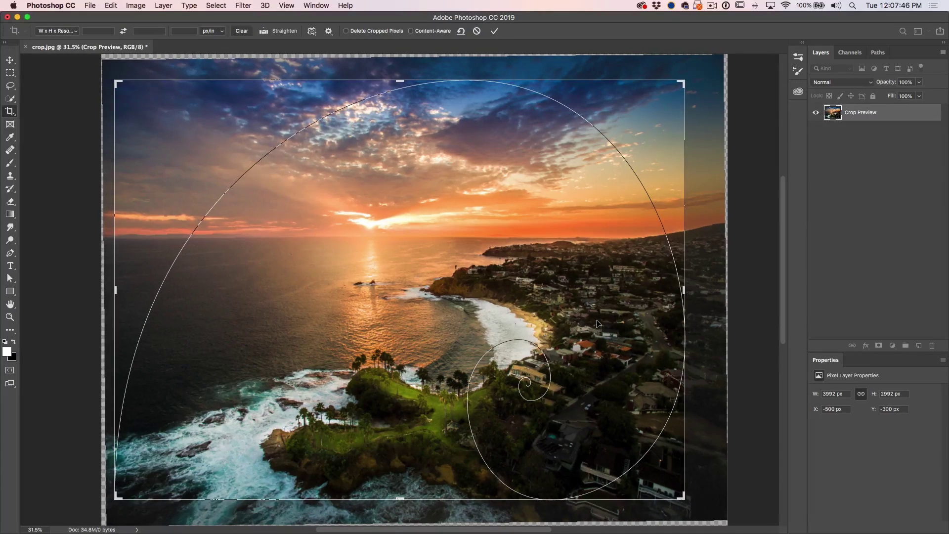
pyautogui.press('o')
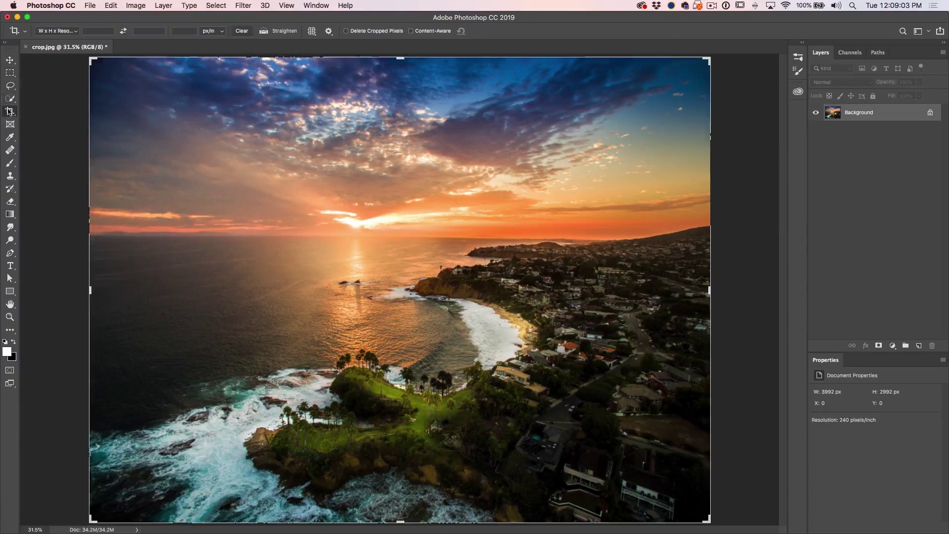
# Step: Choose the 4 : 5 (8 : 10) crop ratio and save it as a crop preset named Instagram
pyautogui.click(68, 35)
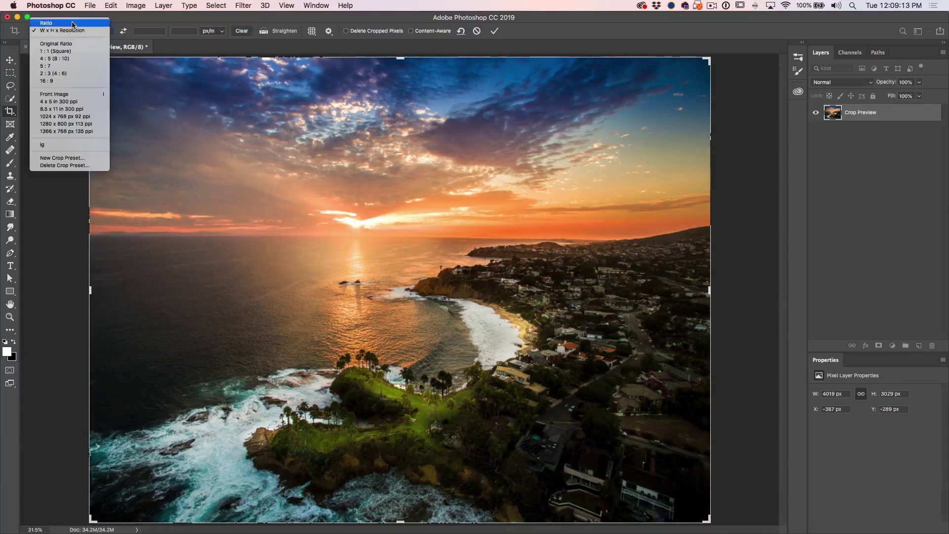
pyautogui.click(54, 58)
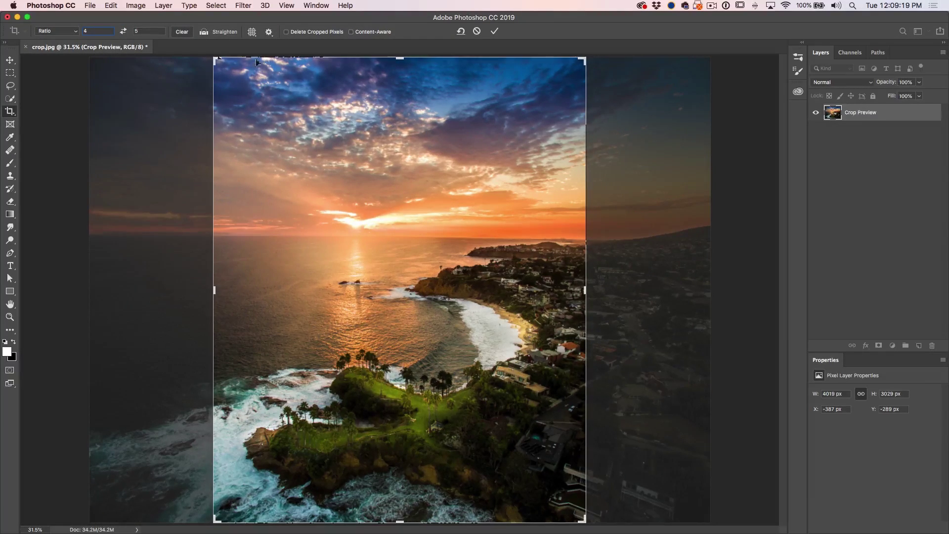
pyautogui.click(76, 32)
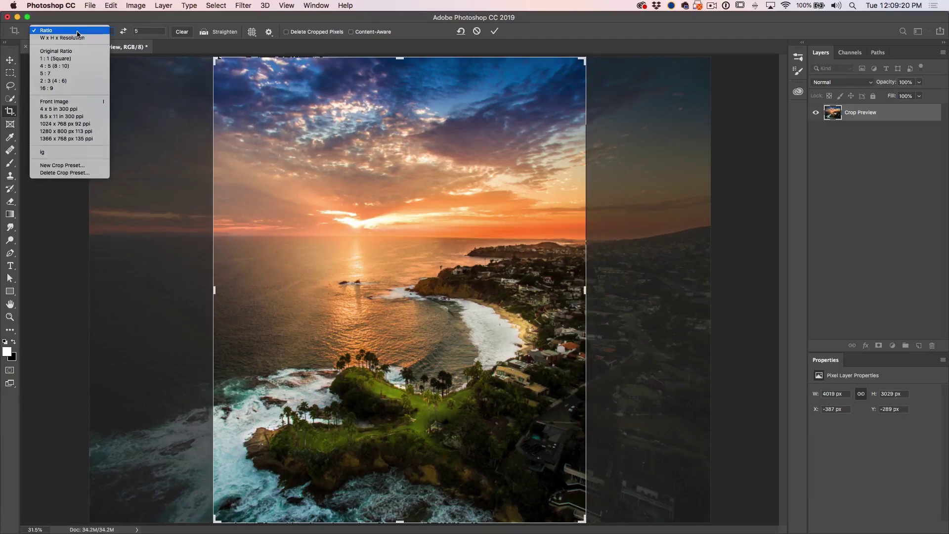
pyautogui.click(76, 167)
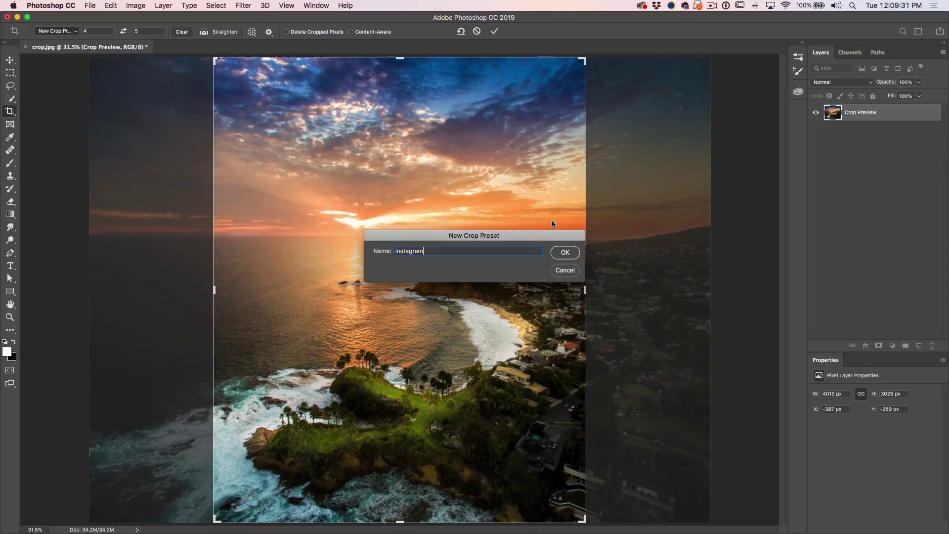
pyautogui.click(566, 253)
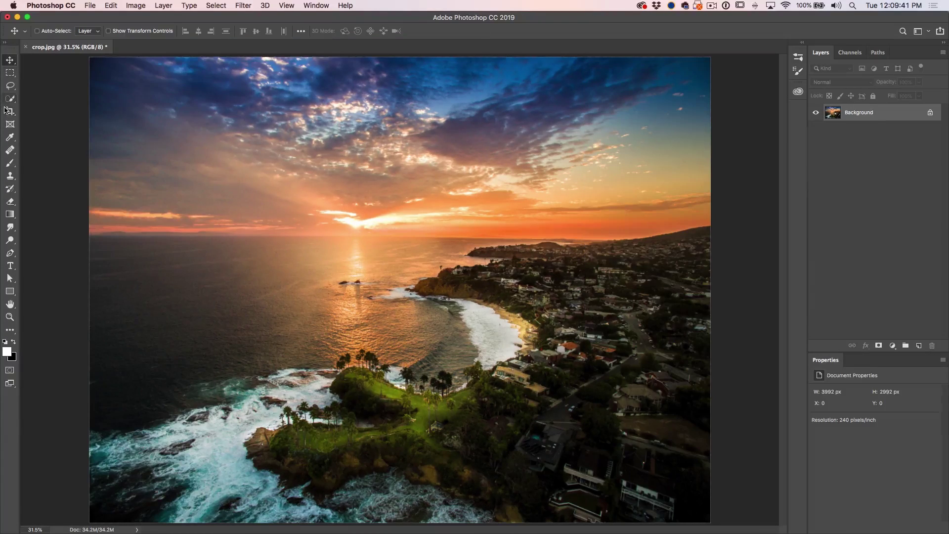
# Step: Apply the saved Instagram preset to place a portrait 4:5 crop frame on the photo
pyautogui.click(10, 111)
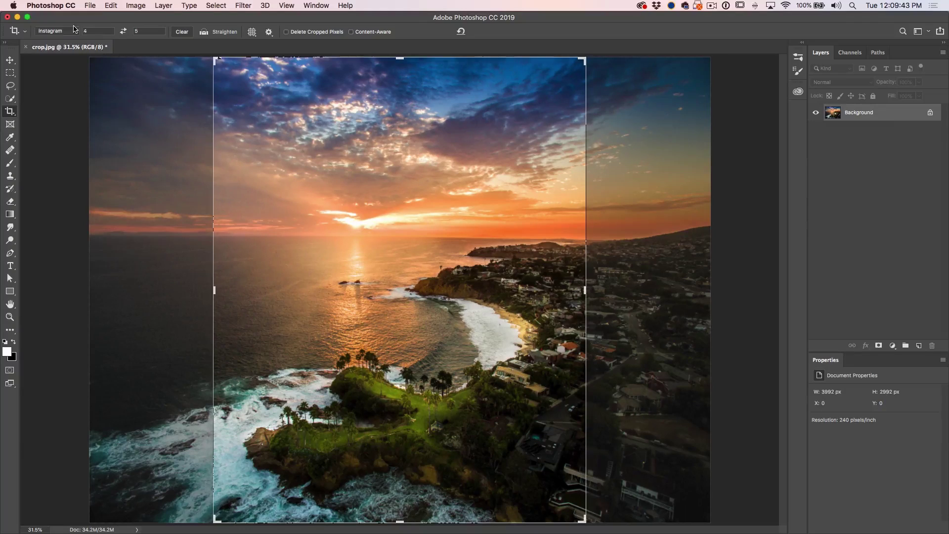
pyautogui.click(74, 30)
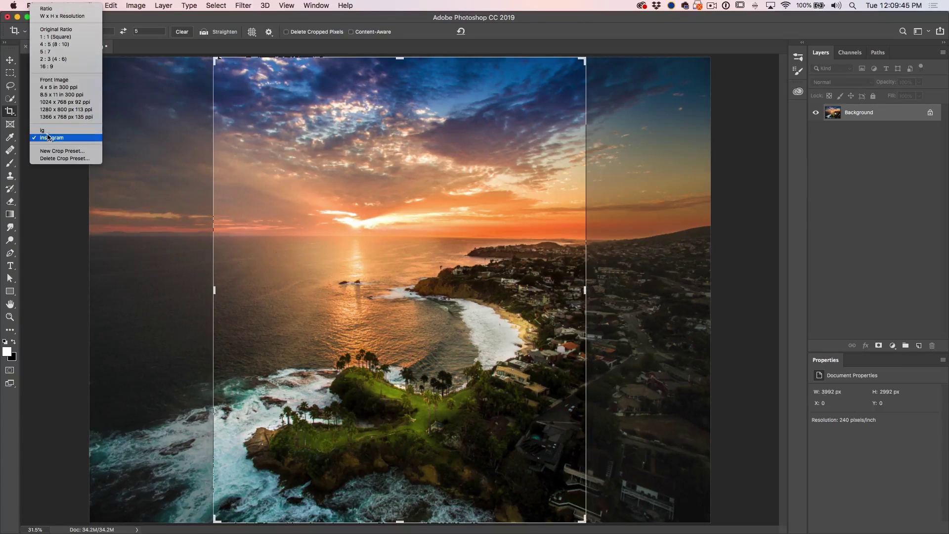
pyautogui.click(50, 139)
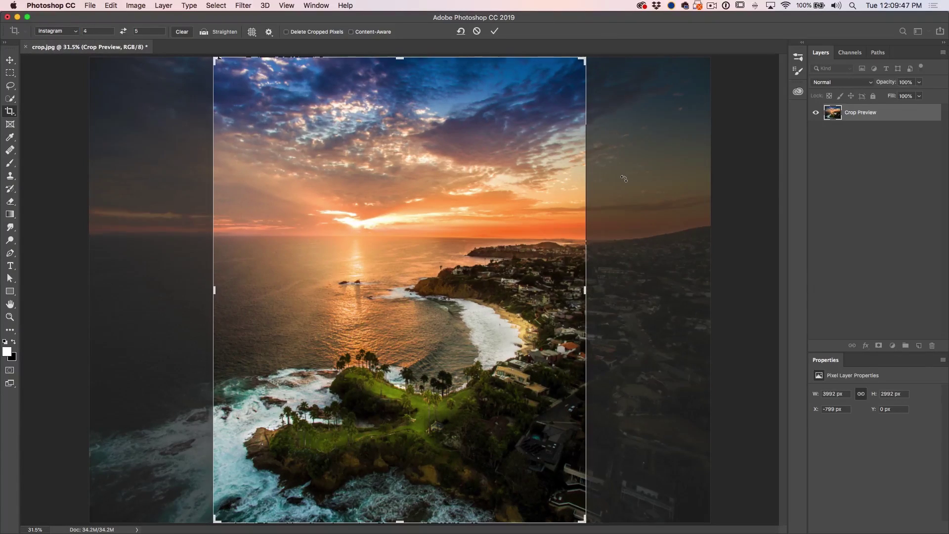